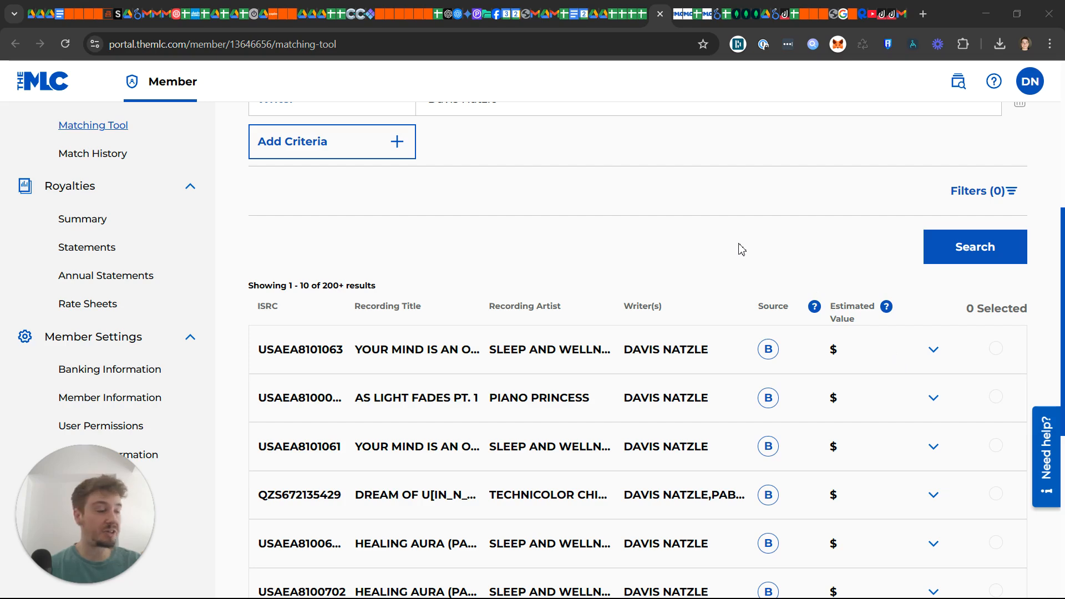
- Examine the unmatched recordings listed for the writer in the Matching Tool, along with the search criteria used
scroll(835, 319, "down", 3)
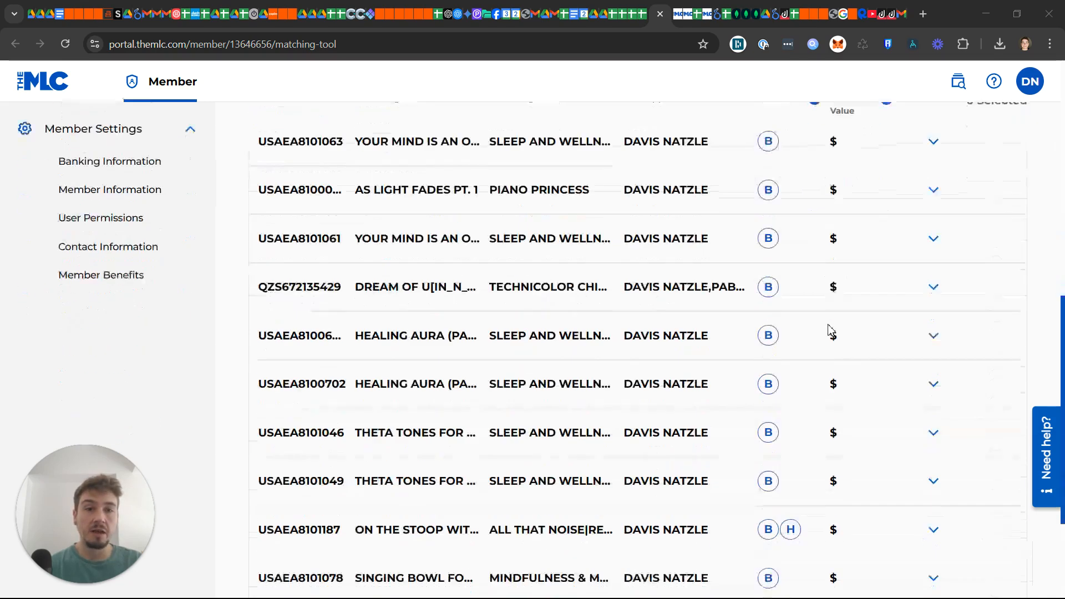
scroll(842, 349, "up", 7)
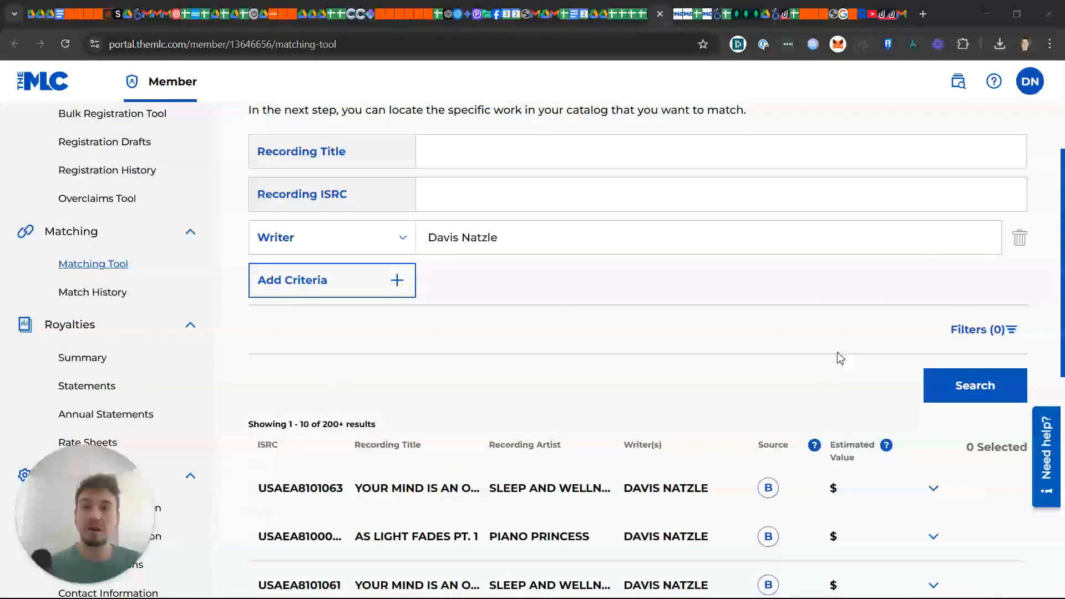
scroll(839, 361, "up", 3)
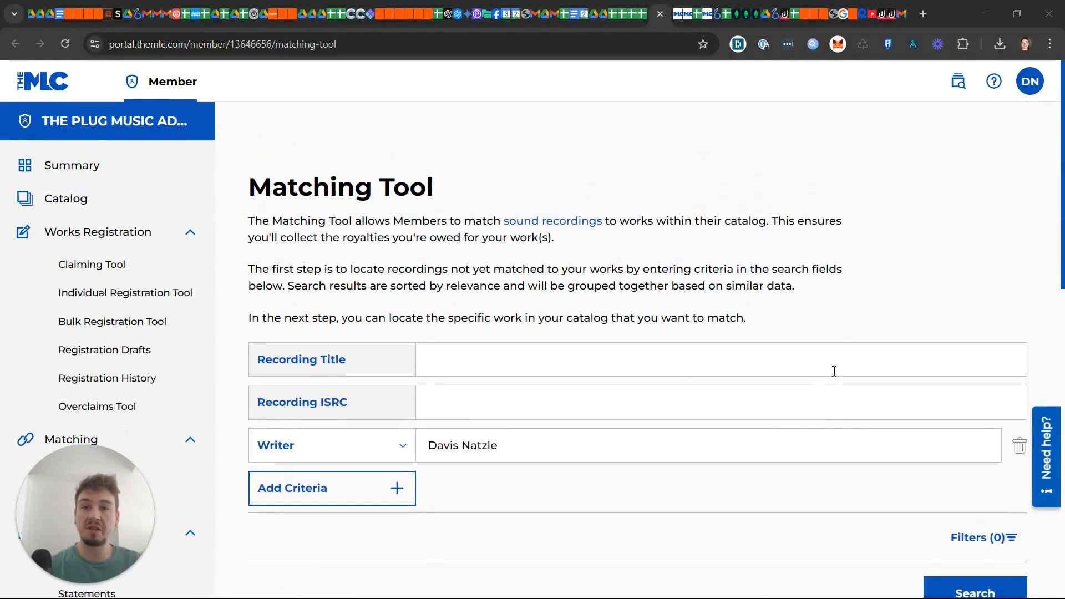
scroll(832, 375, "down", 7)
scroll(830, 377, "up", 2)
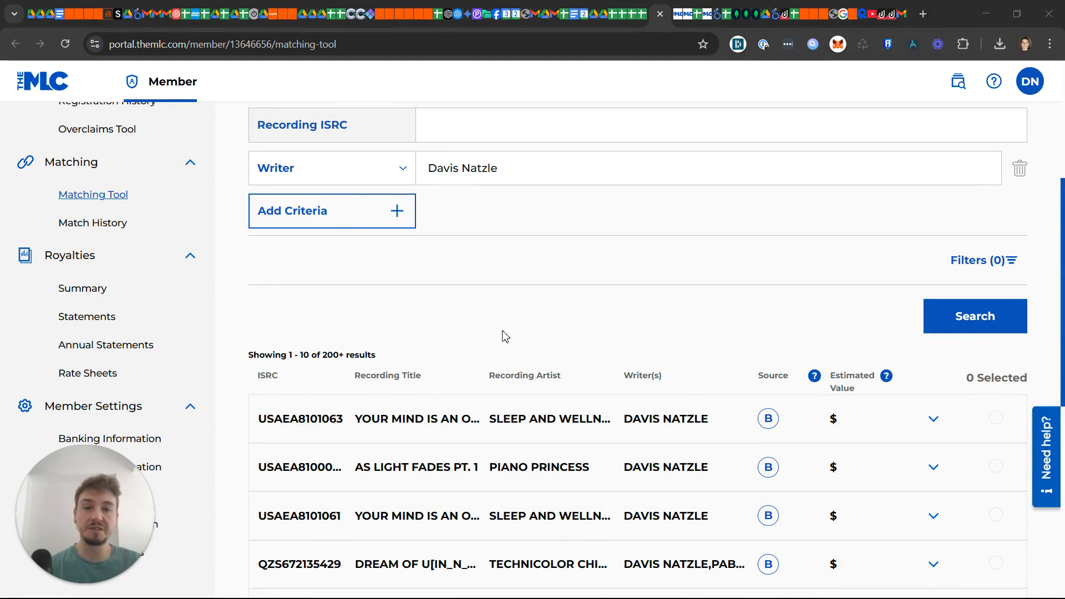
scroll(656, 341, "down", 4)
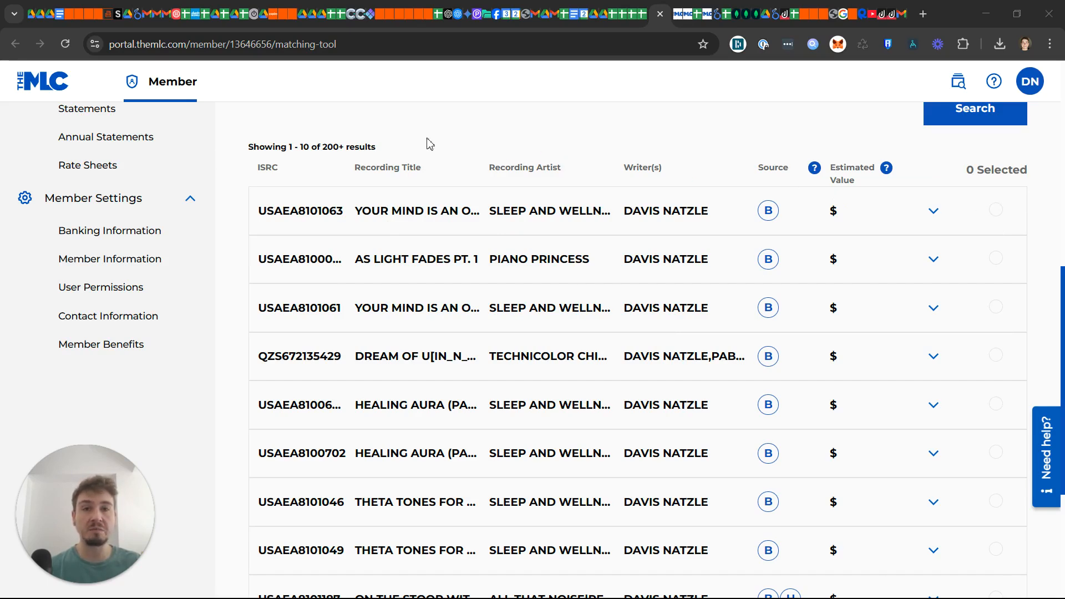
- Check the oldest Match History entries and the Matching Tool results for ISRC USAEA8101055
left_click(680, 15)
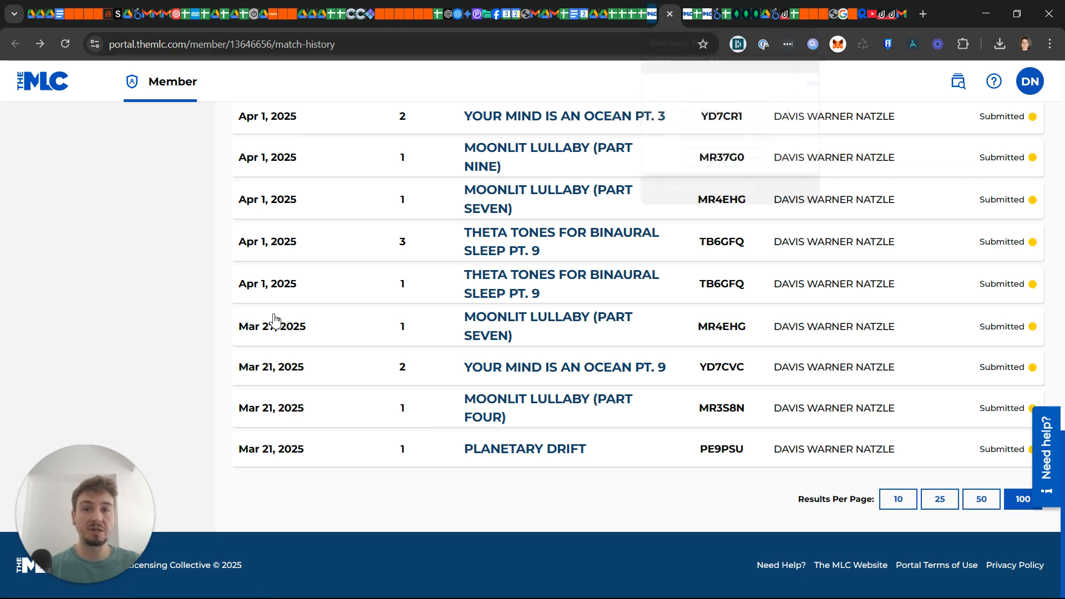
left_click(653, 21)
scroll(566, 339, "up", 1)
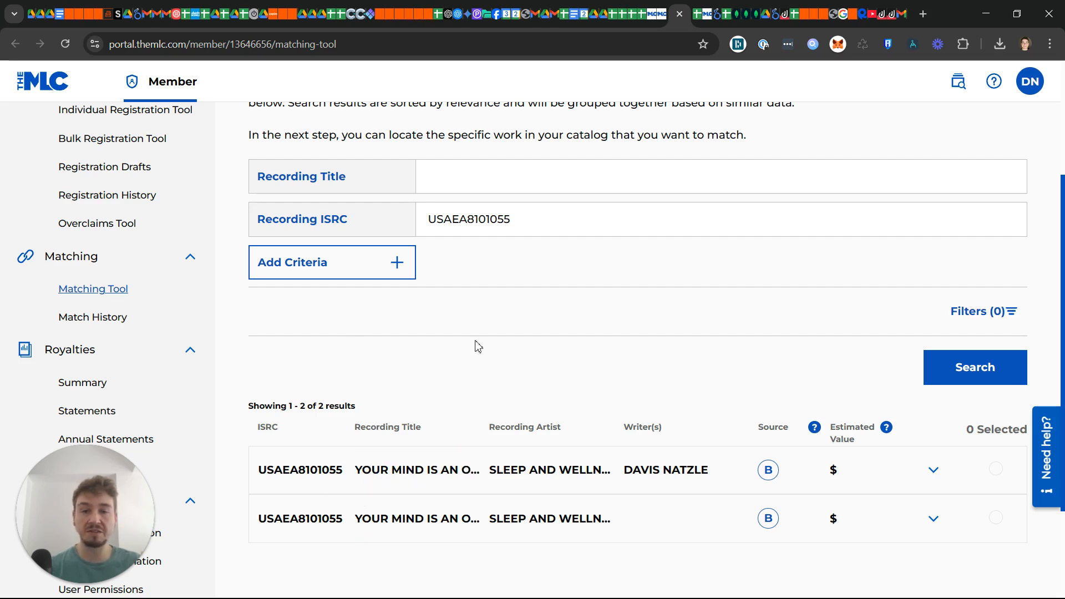
- Review the submission dates, work titles and statuses in the Match History, and return to the writer's recordings in the Matching Tool
left_click(661, 12)
scroll(541, 444, "up", 6)
scroll(536, 487, "up", 12)
scroll(535, 500, "down", 4)
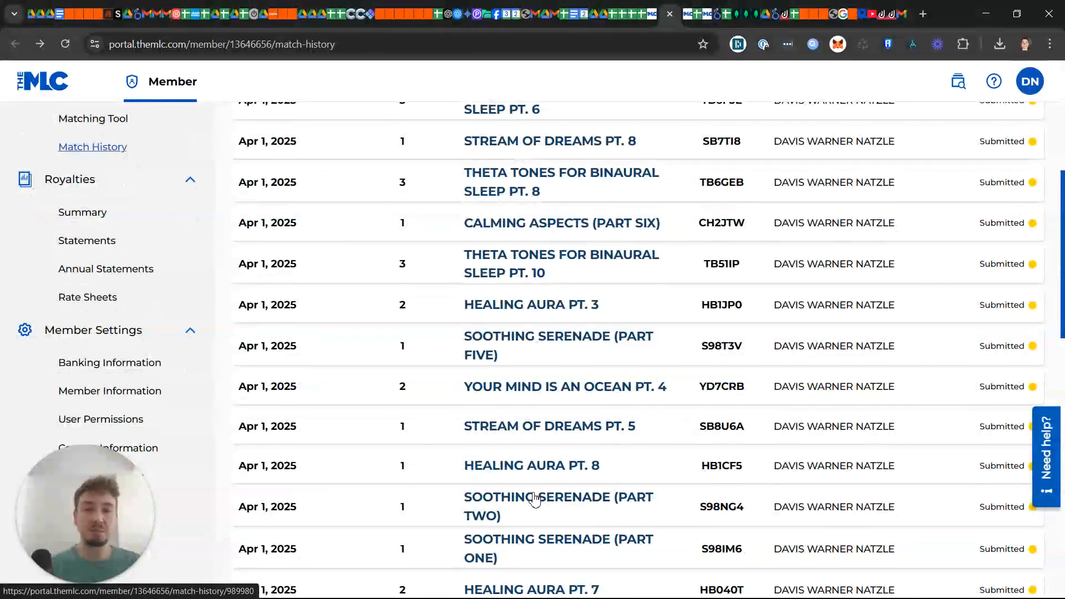
scroll(535, 499, "down", 1)
scroll(652, 486, "down", 3)
scroll(653, 524, "up", 1)
scroll(654, 524, "down", 3)
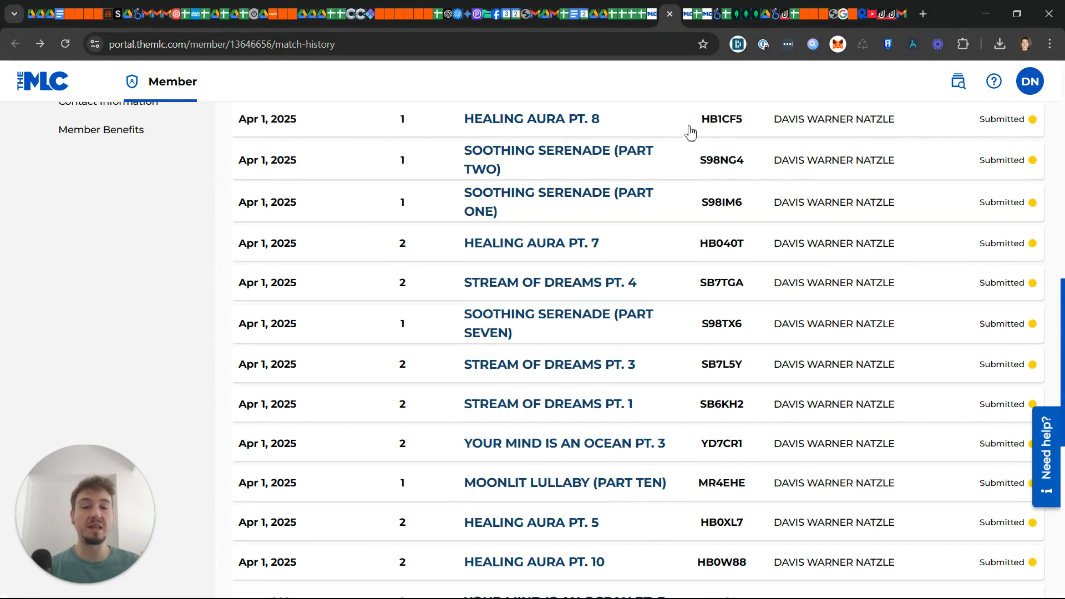
left_click(653, 21)
scroll(516, 366, "up", 3)
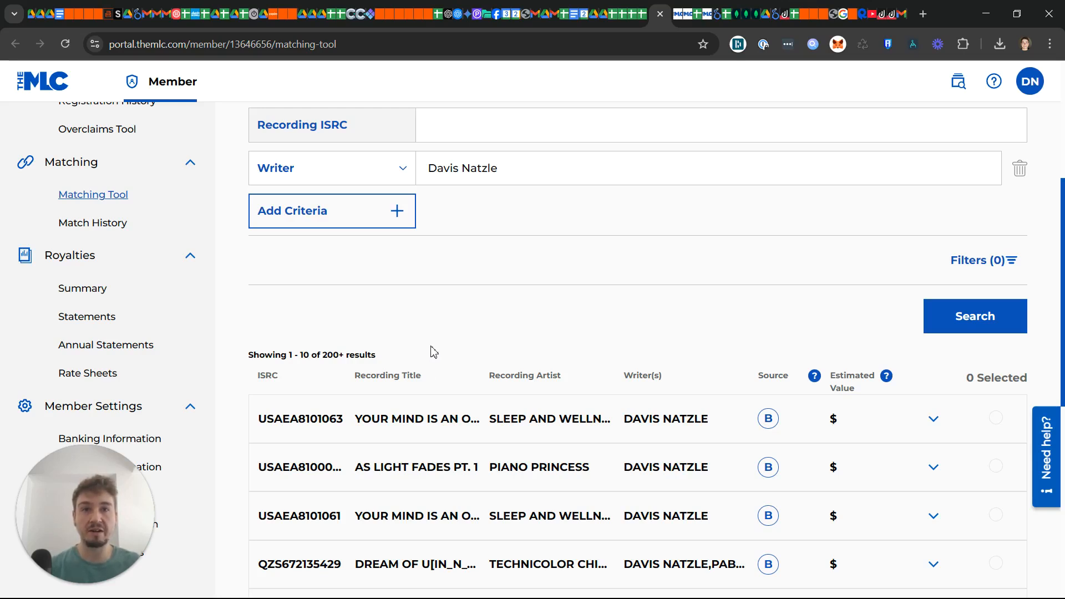
- Switch to the TPMA Bulk Uploads spreadsheet and select the last completed mark, in cell C30 of the MLC Matching Tool sheet
left_click(642, 16)
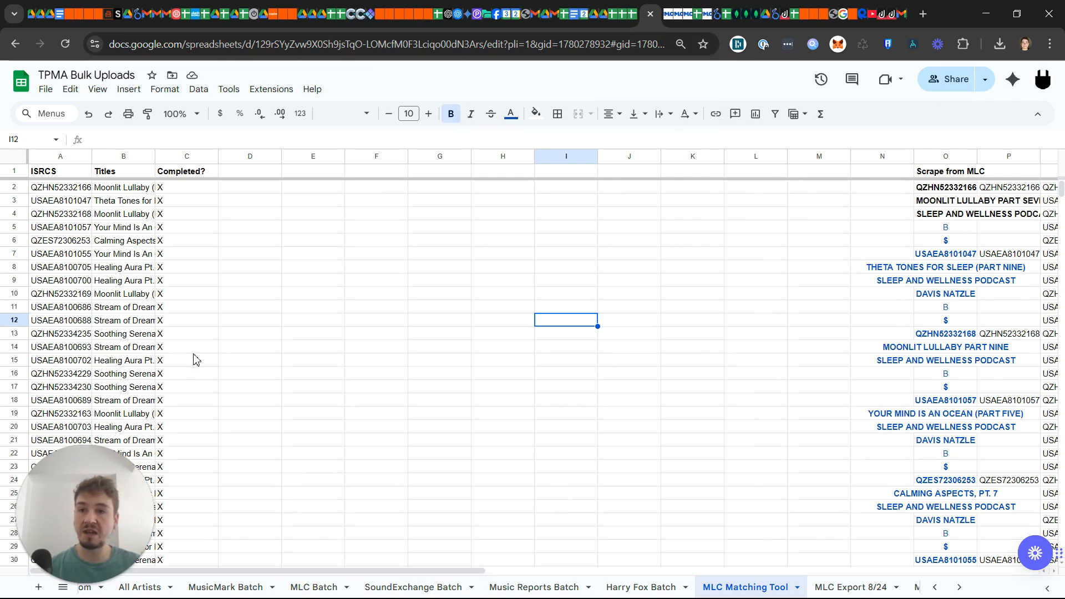
scroll(164, 229, "down", 5)
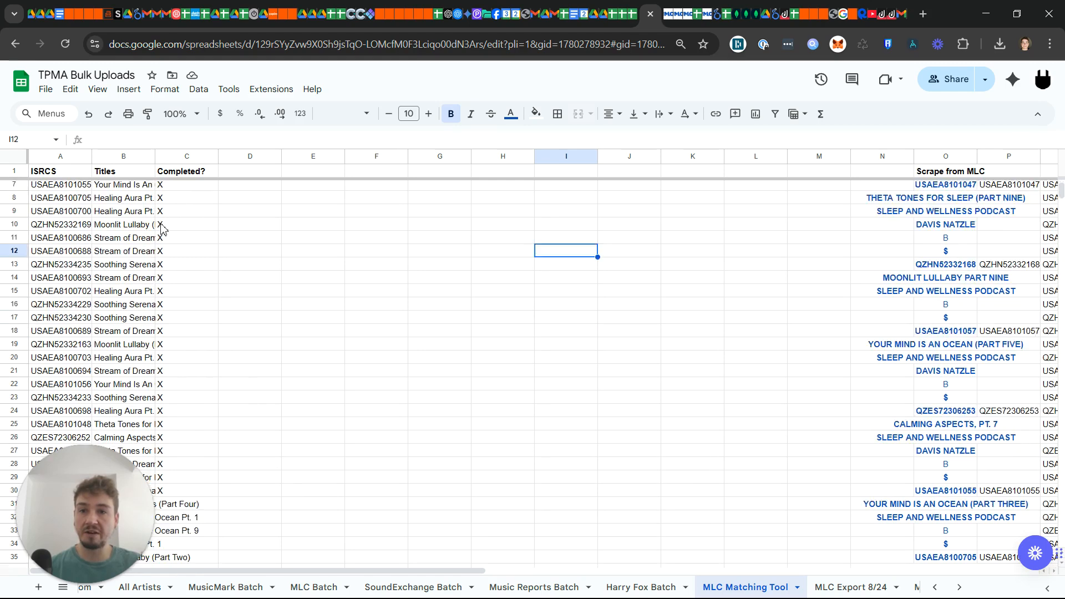
scroll(164, 229, "up", 5)
scroll(144, 283, "down", 4)
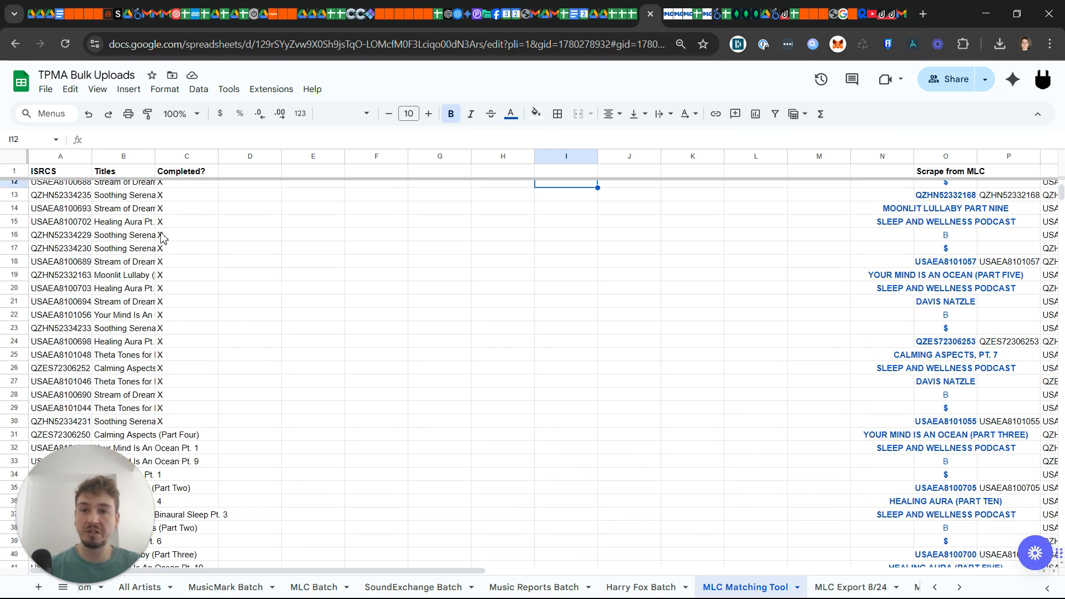
left_click(182, 424)
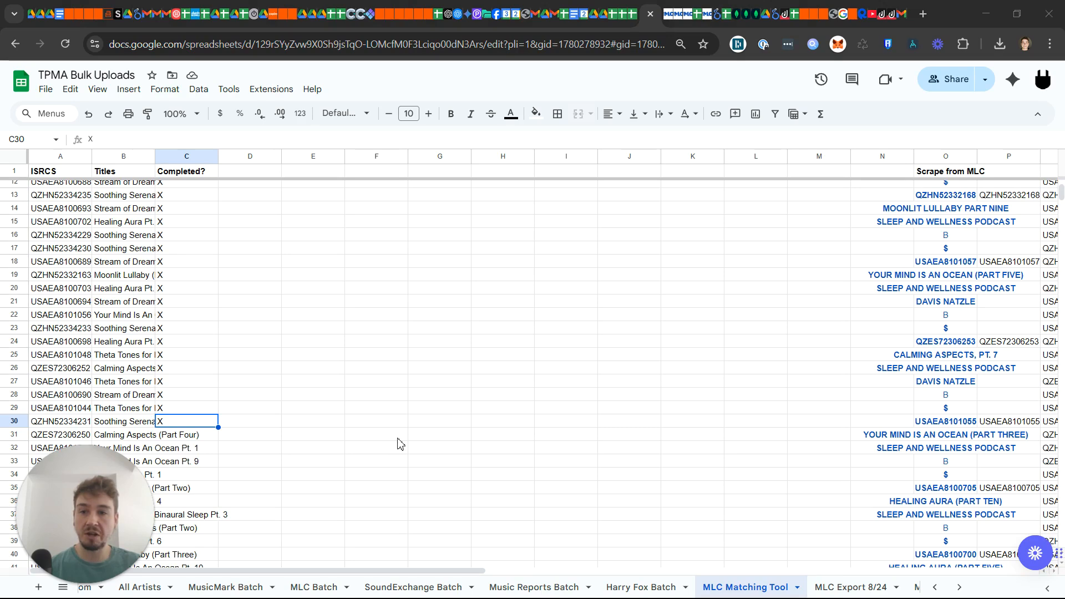
- In axiom.ai's MLC Matching Tool Fixer, set the Google Sheet reading range to first cell A31 and last cell ZZ35
left_click(911, 45)
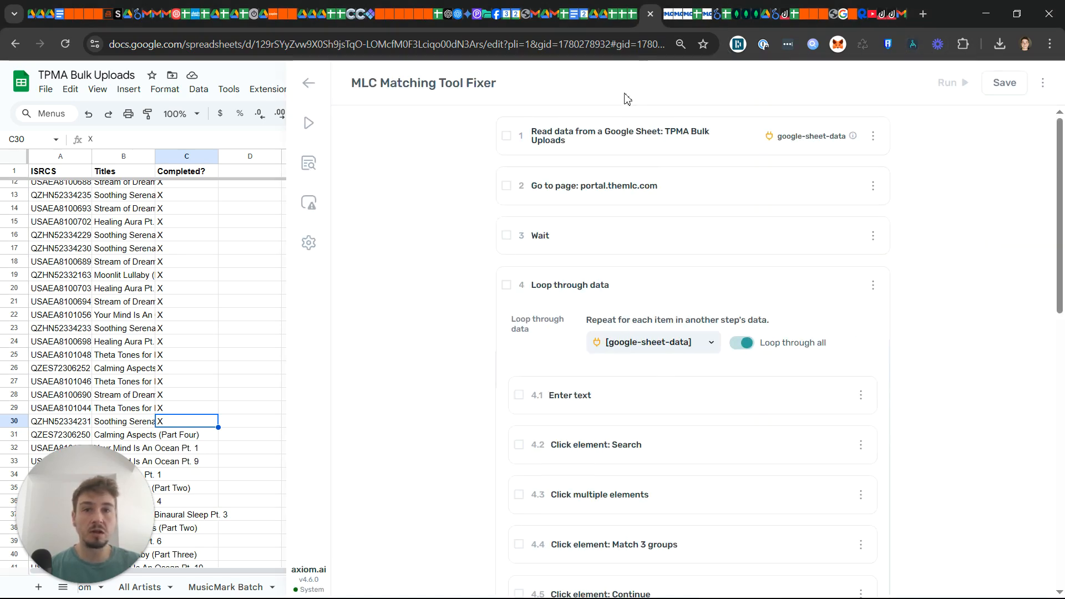
left_click(719, 149)
left_click(644, 399)
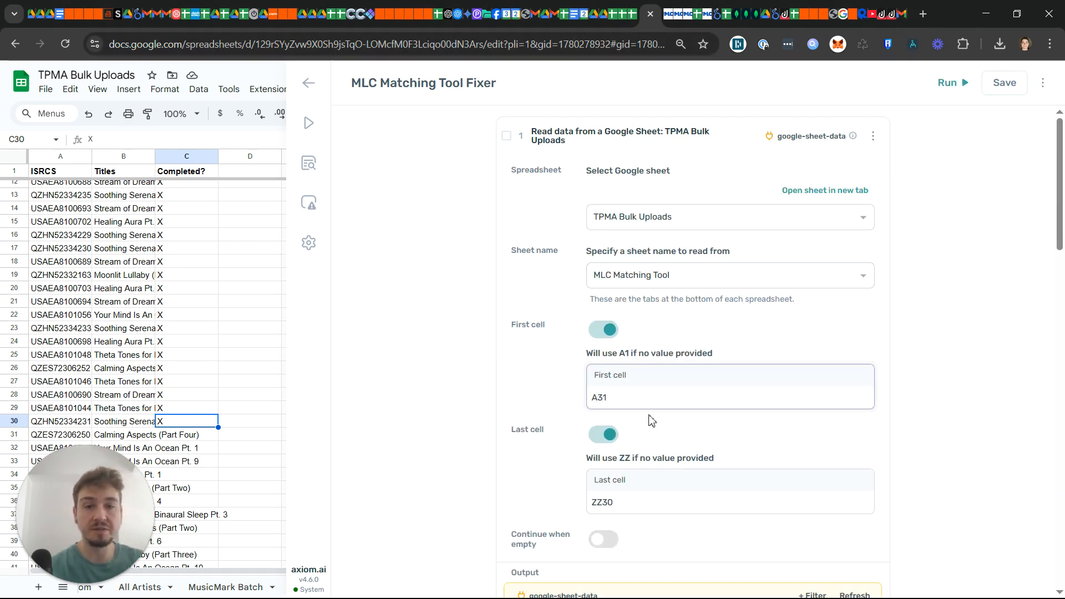
left_click(640, 497)
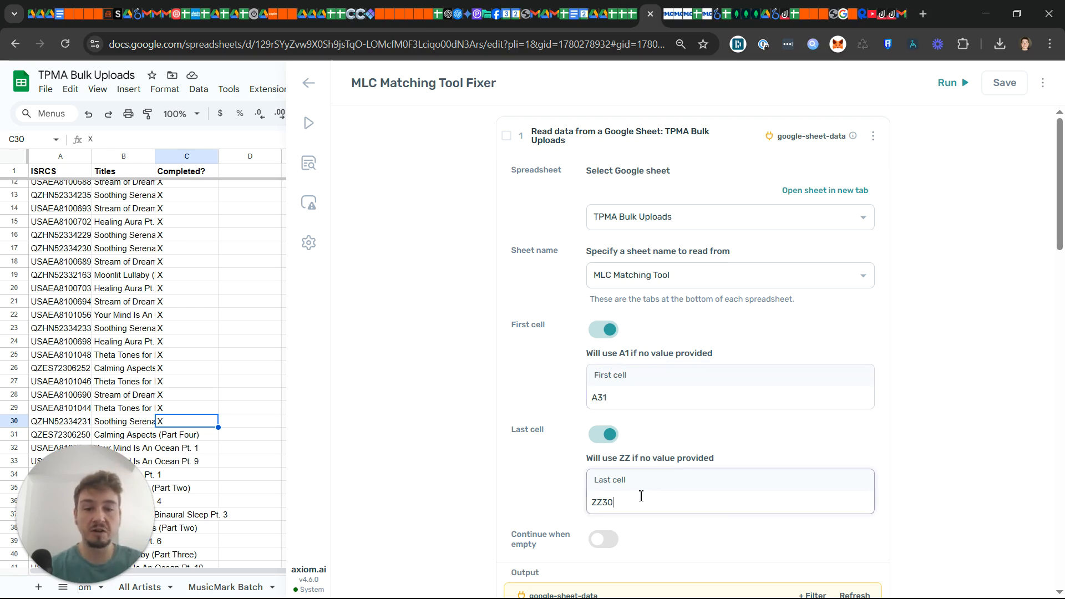
type("5")
- Save the MLC Matching Tool Fixer automation and run it
left_click(1005, 83)
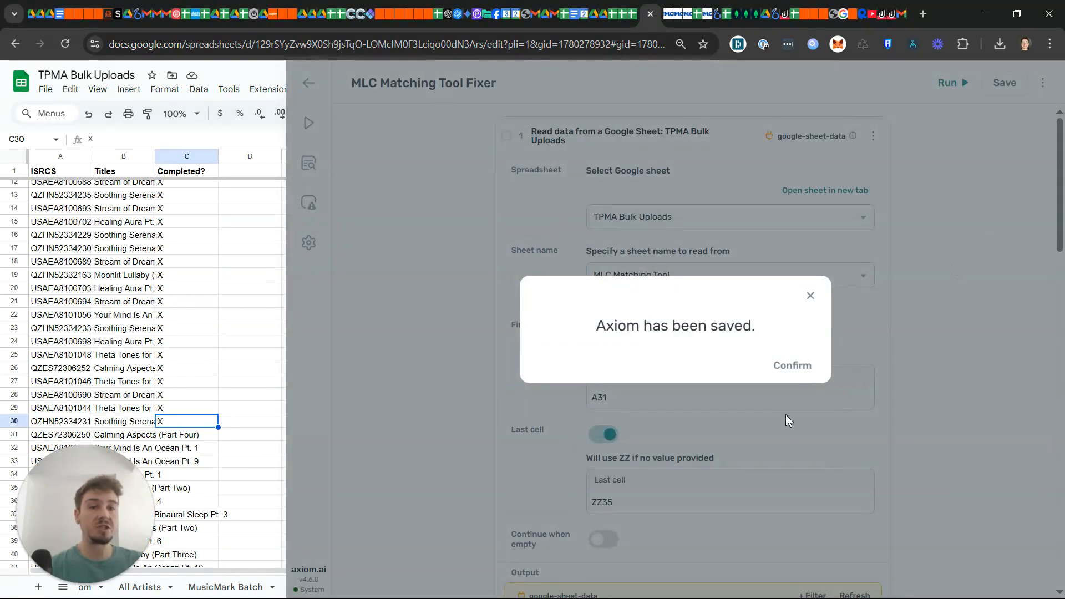
left_click(791, 429)
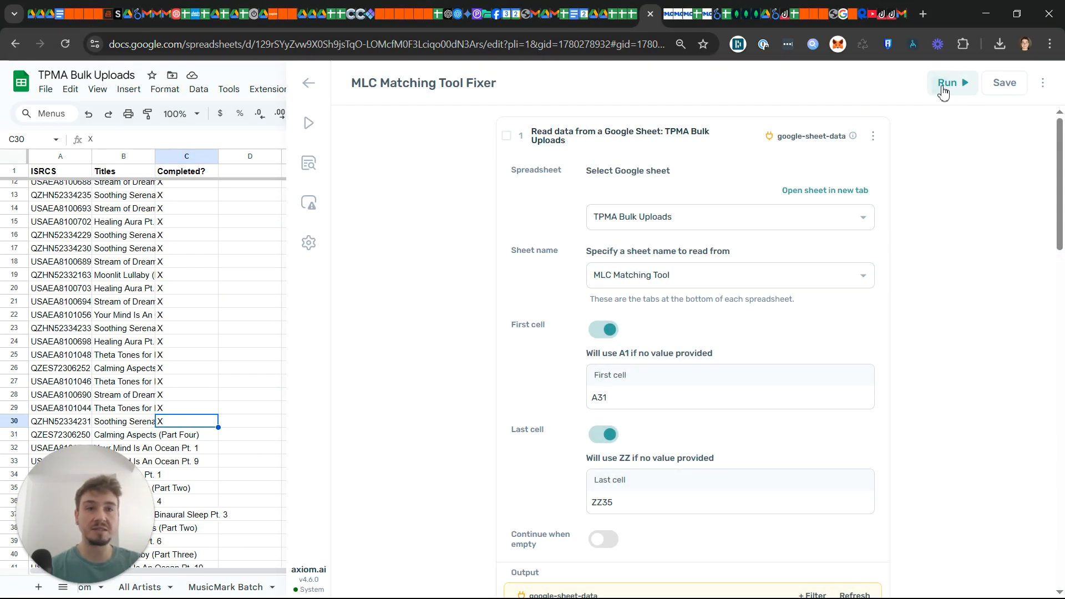
left_click(944, 91)
left_click(930, 107)
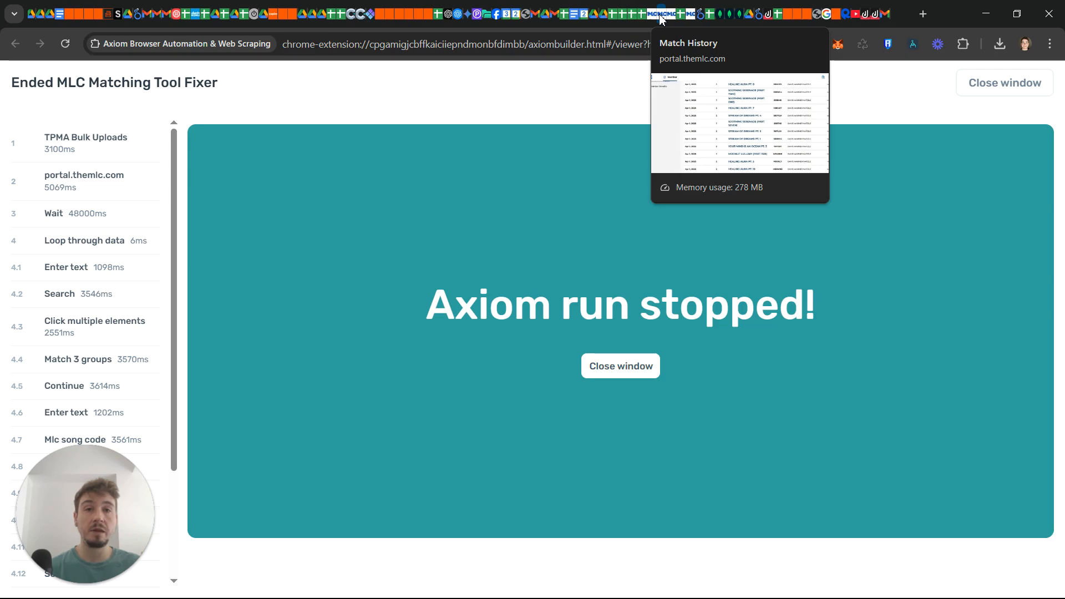
- Reload the Match History page in The MLC portal and check the newest match submissions
left_click(663, 17)
scroll(496, 268, "up", 10)
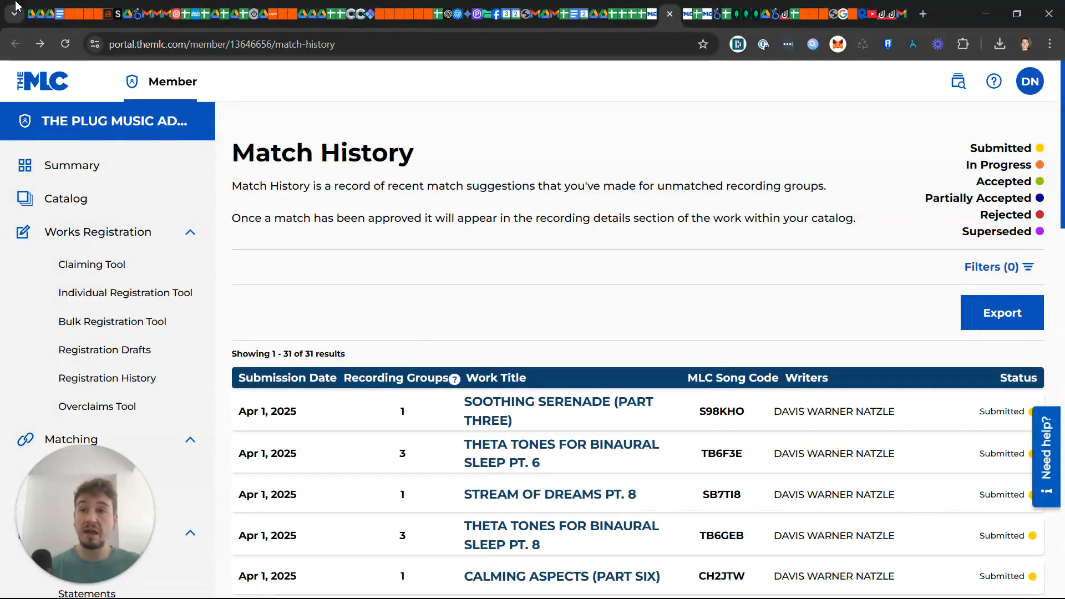
left_click(69, 44)
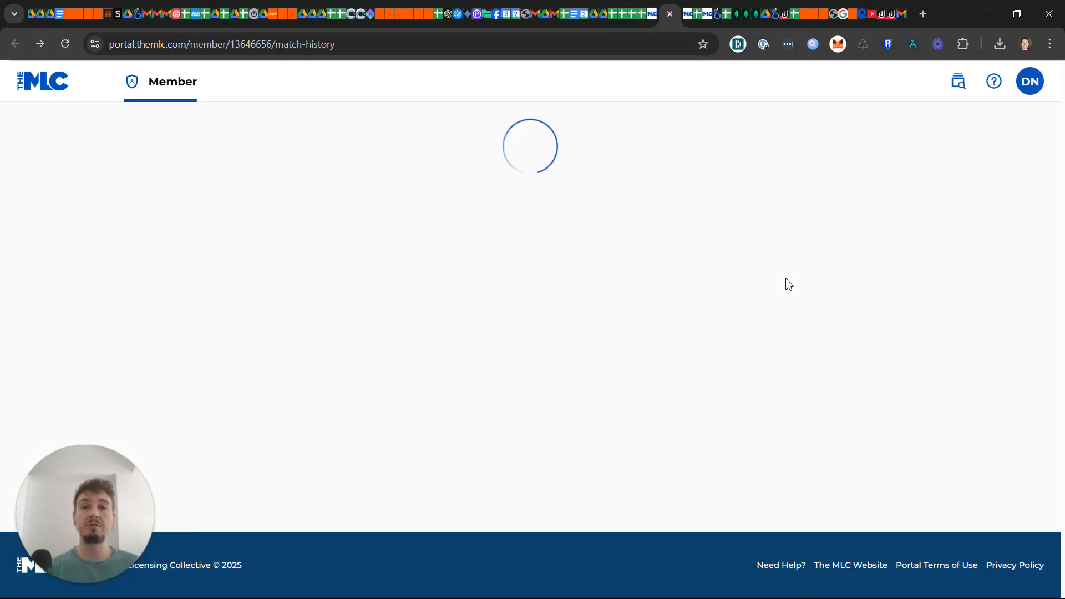
scroll(837, 220, "down", 3)
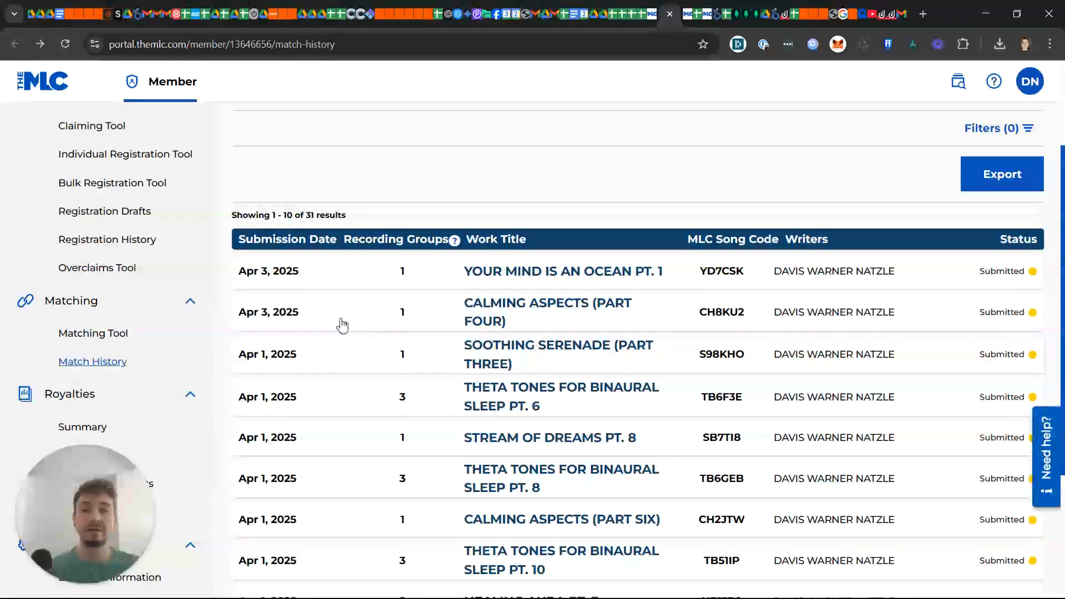